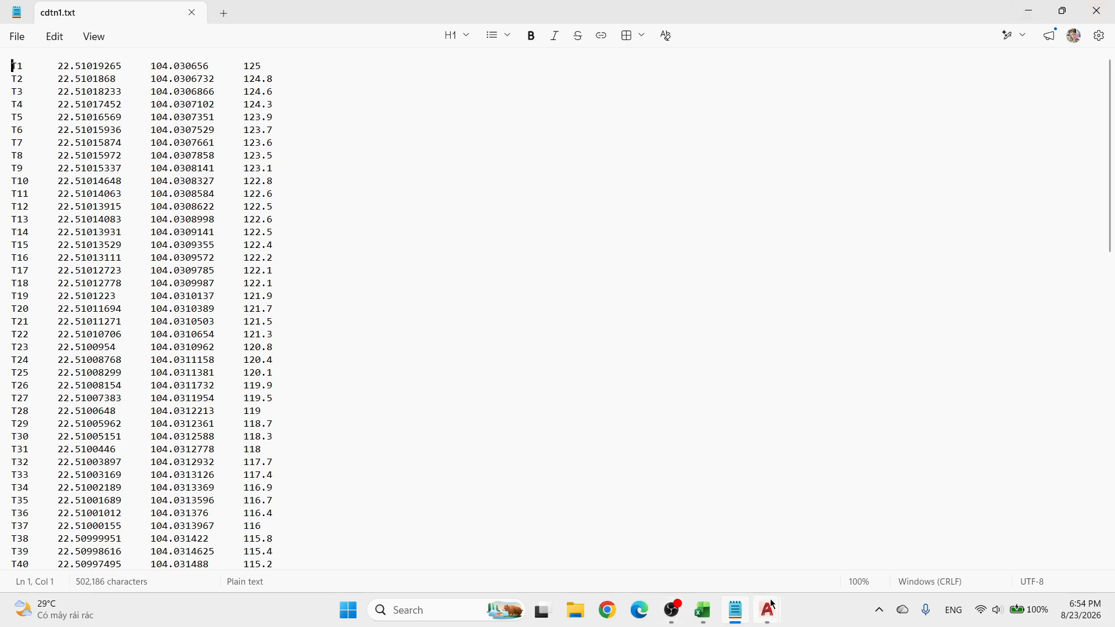
# Switch to the Drawing2 drawing in AutoCAD and open MDCad's Đổi Hệ Tọa Độ ⇄ WGS84 utility in a maximized window.
pyautogui.moveTo(767, 610)
pyautogui.click(826, 543)
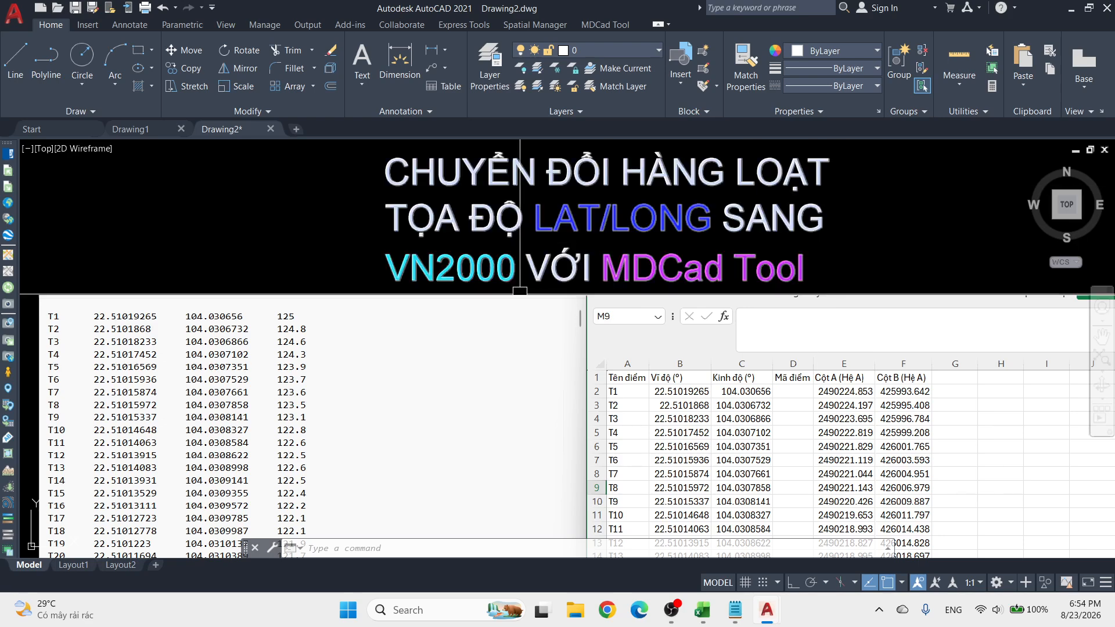
pyautogui.click(608, 28)
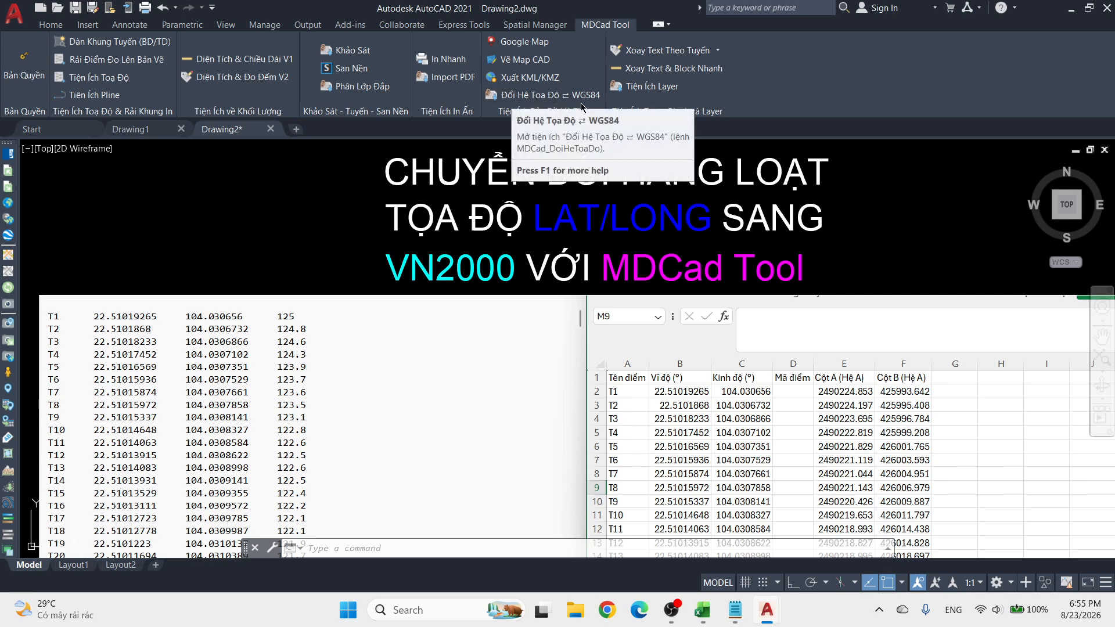
pyautogui.click(585, 102)
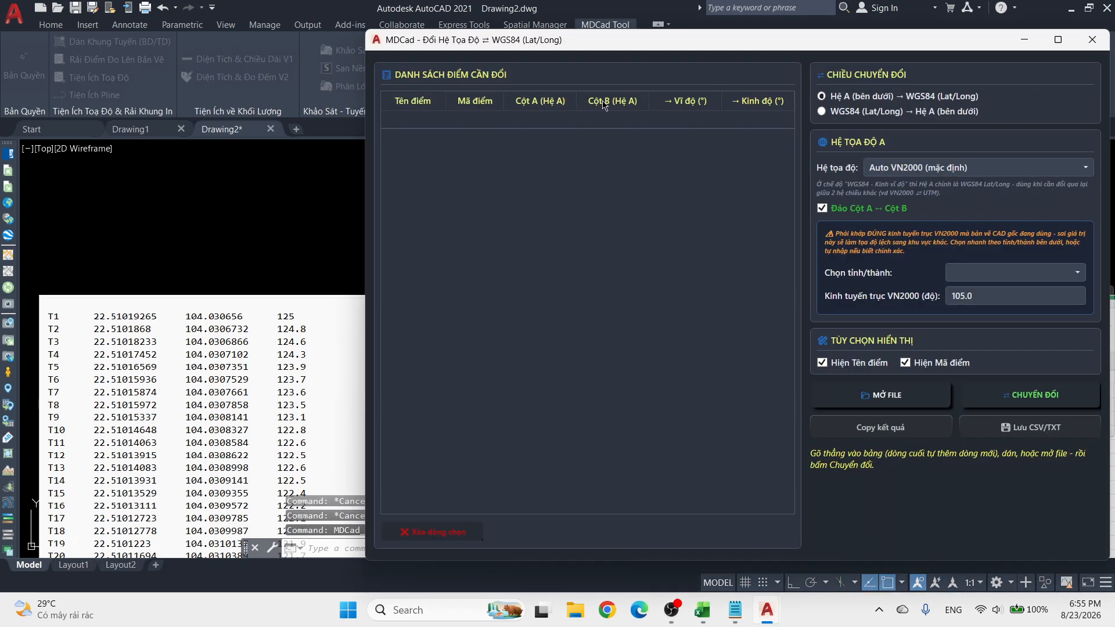
pyautogui.click(1056, 40)
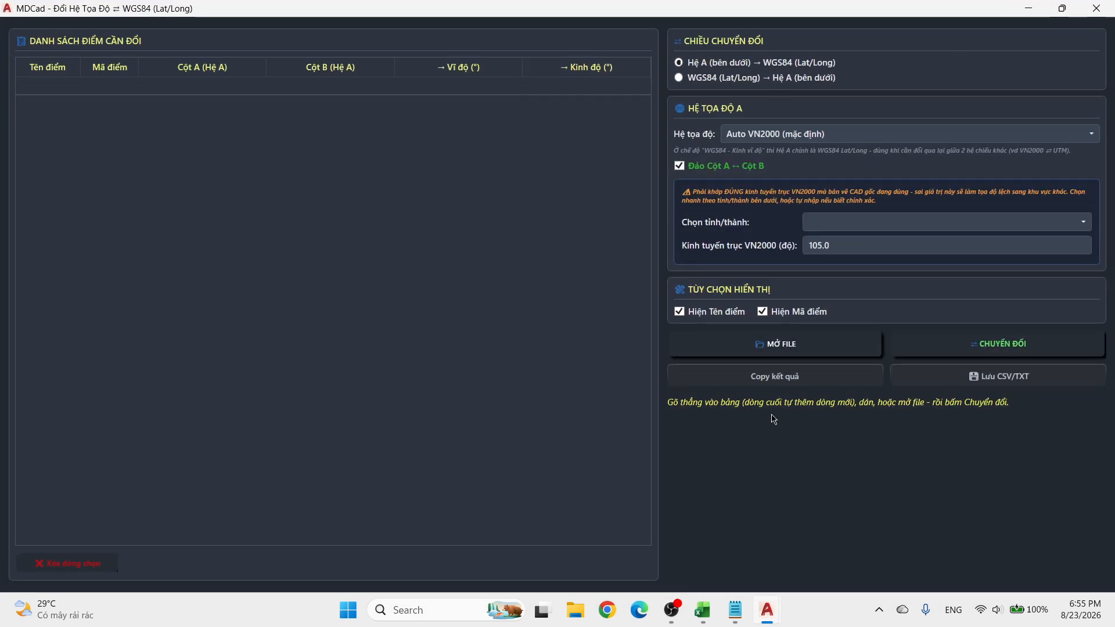
# Load the points from the cdtn1 text file on the Desktop into the conversion list.
pyautogui.click(789, 348)
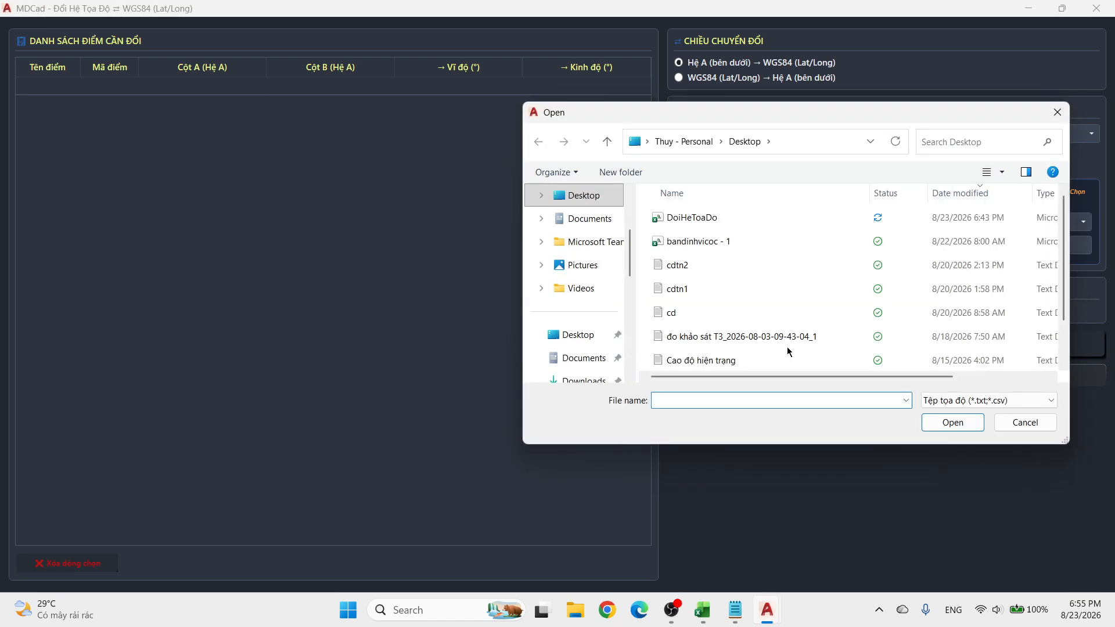
pyautogui.click(690, 290)
pyautogui.click(958, 428)
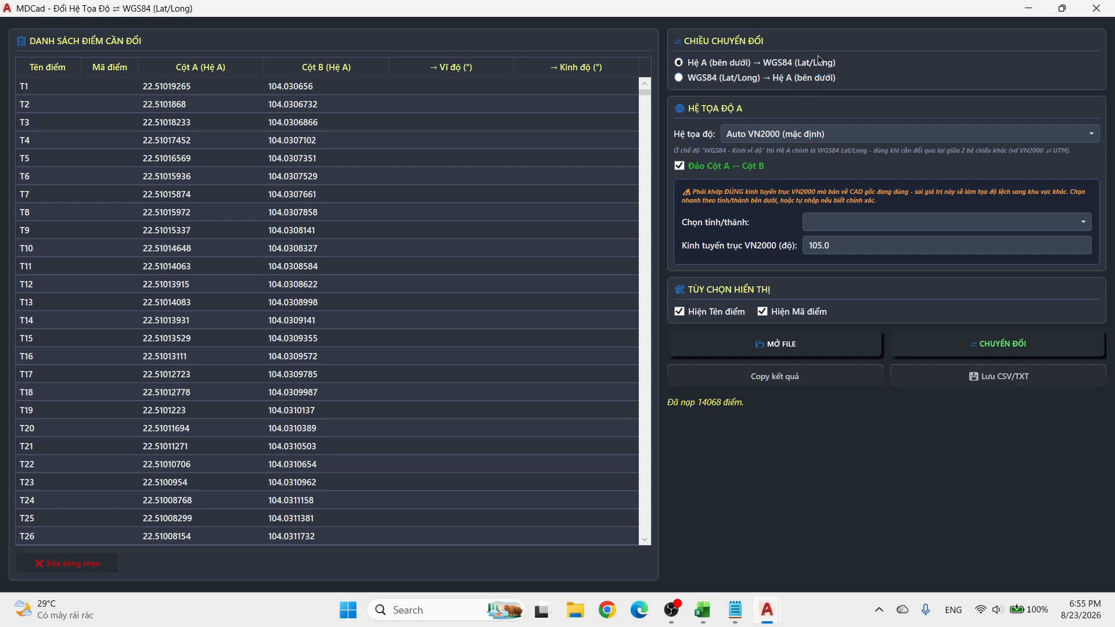
# Set the conversion direction to WGS84 (Lat/Long) → Hệ A and choose Lào Cai as the province for the VN2000 central meridian.
pyautogui.click(702, 84)
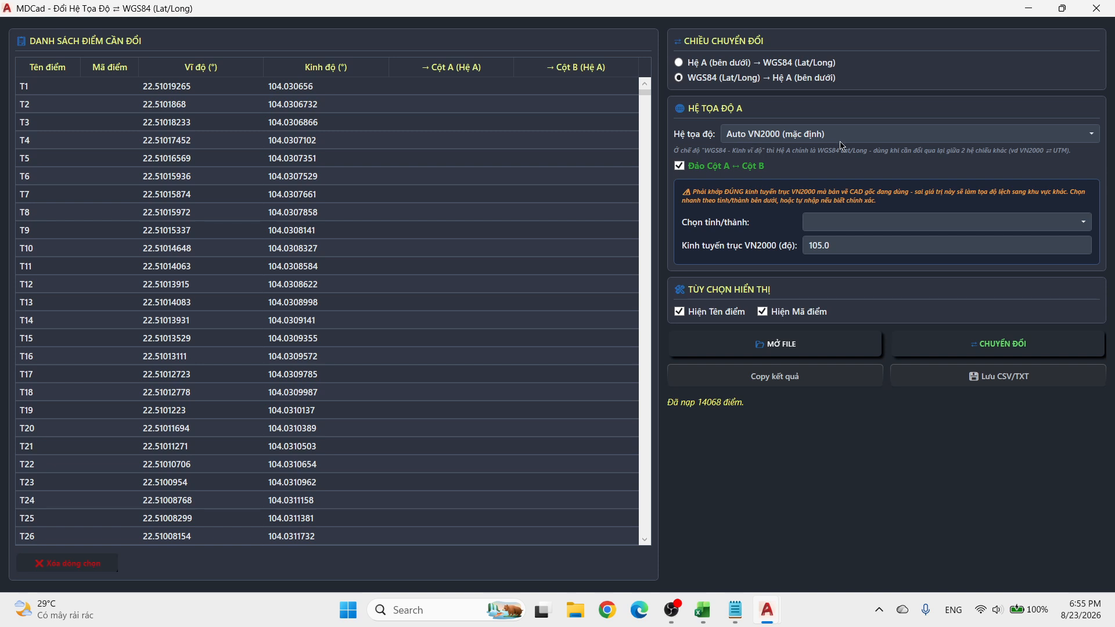
pyautogui.click(1087, 228)
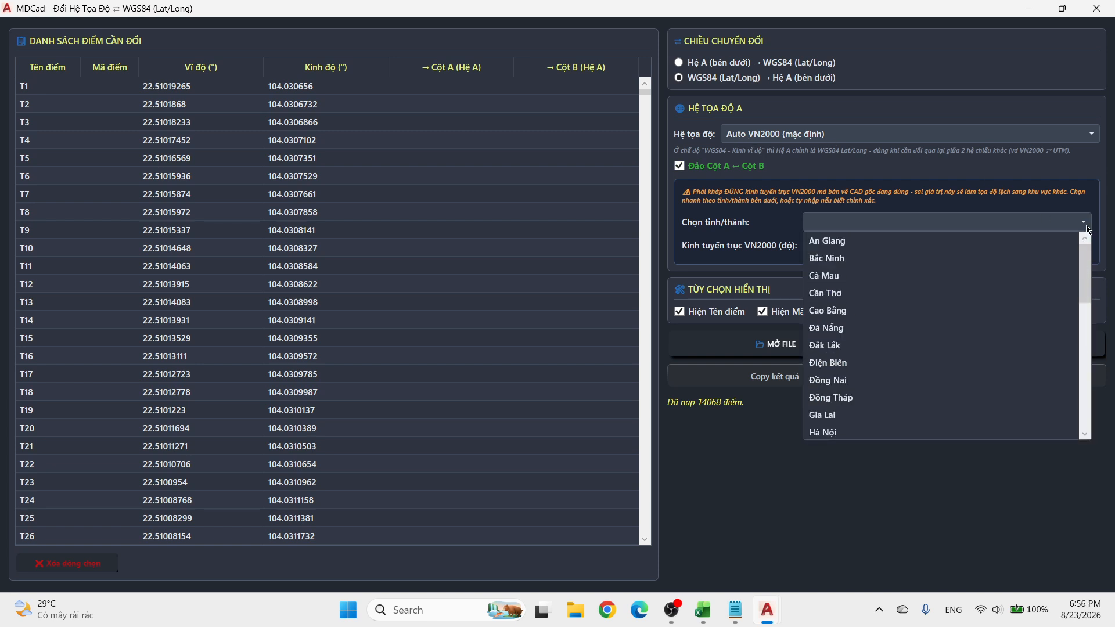
pyautogui.scroll(-1, 863, 374)
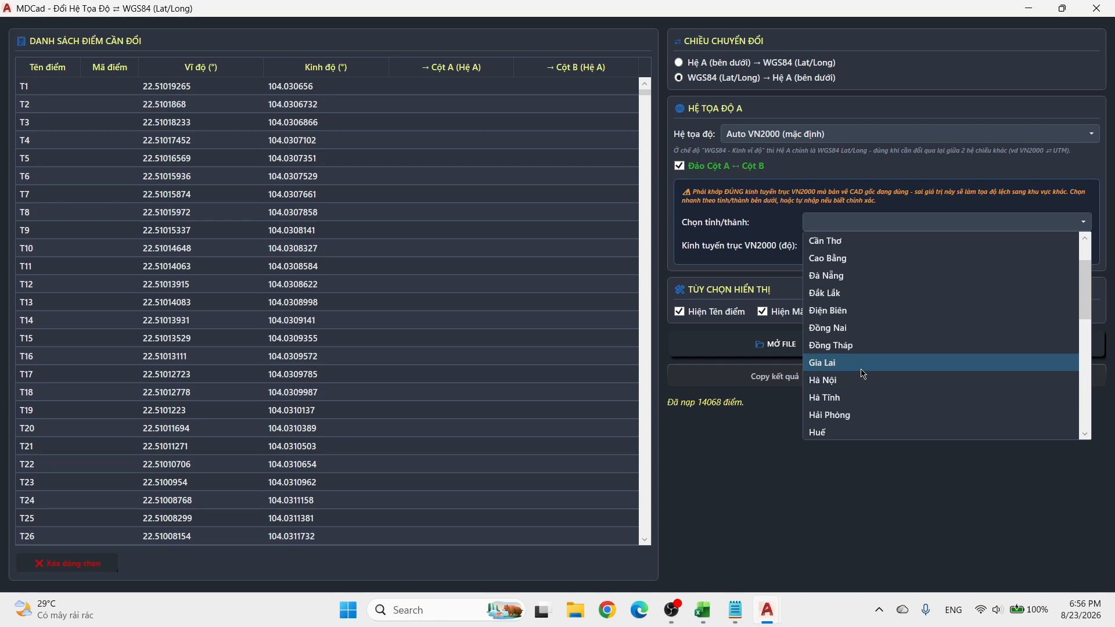
pyautogui.scroll(-1, 863, 374)
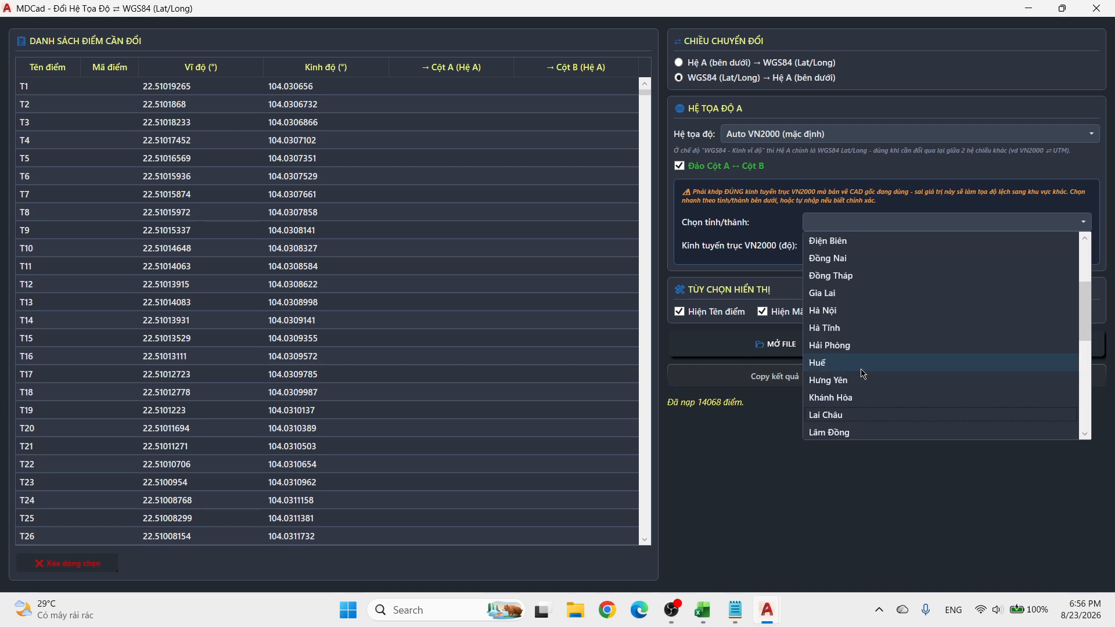
pyautogui.scroll(-2, 864, 347)
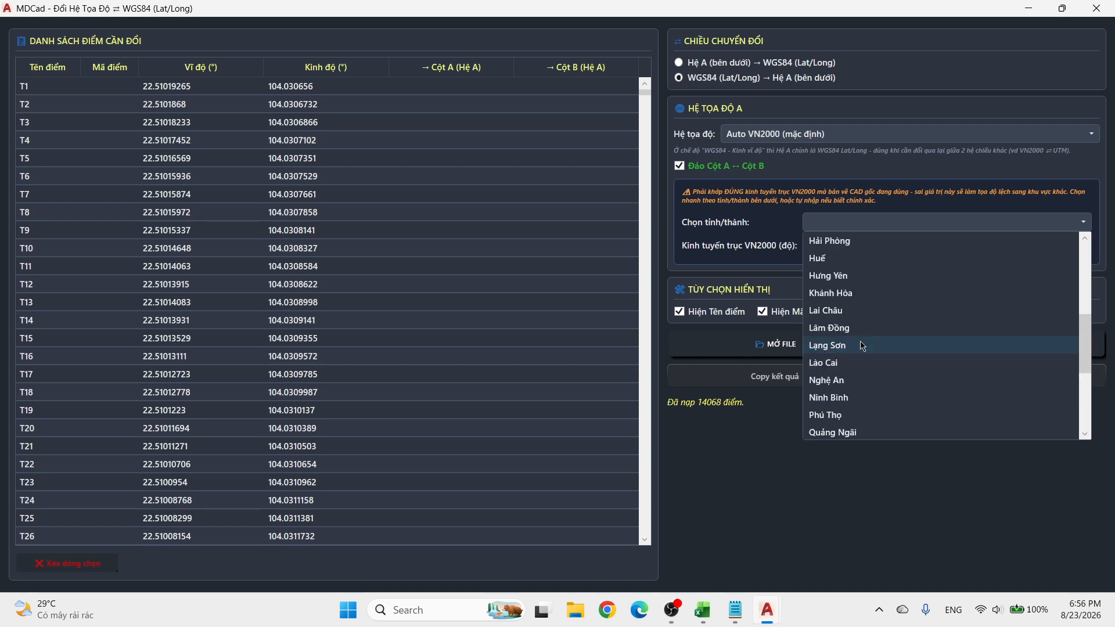
pyautogui.click(844, 363)
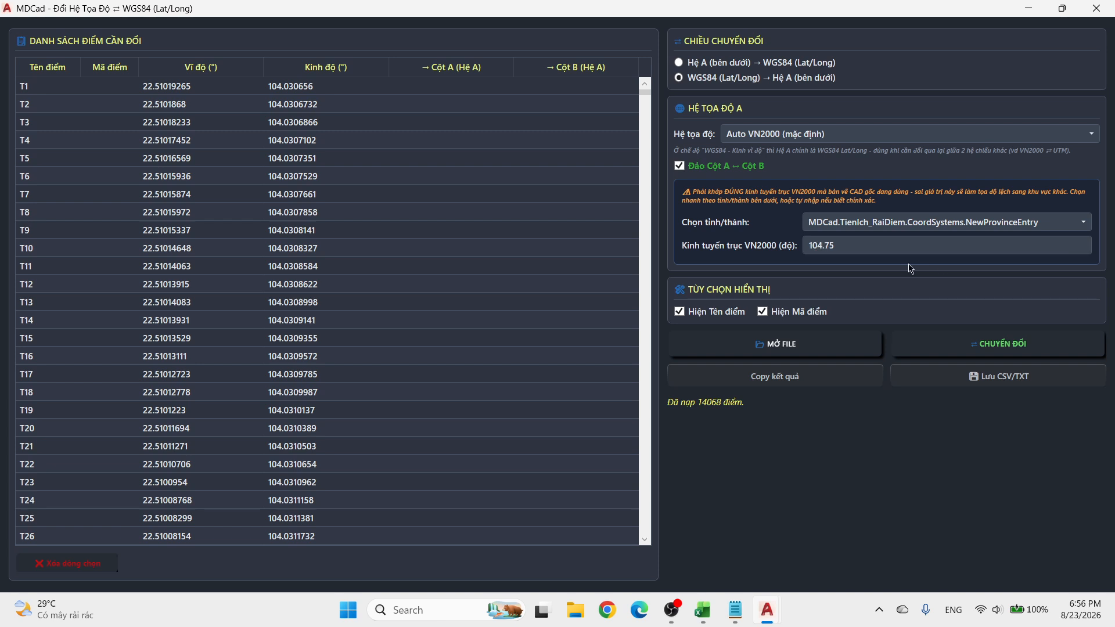
# Convert the loaded latitude/longitude points to VN2000 and look over the converted coordinates in the list.
pyautogui.click(990, 357)
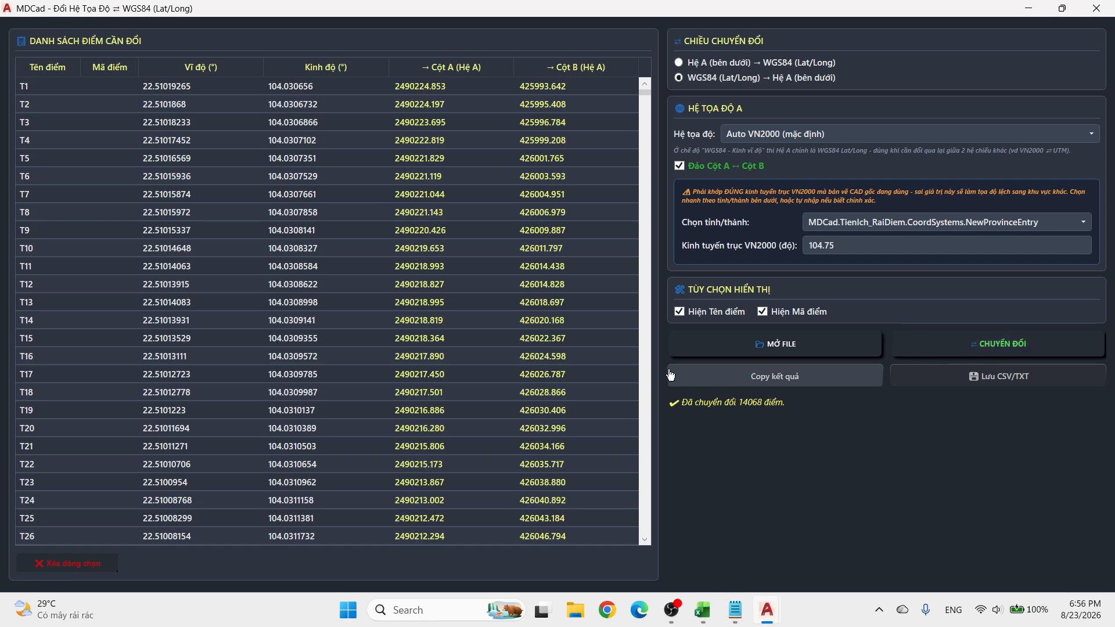
pyautogui.scroll(-20, 540, 284)
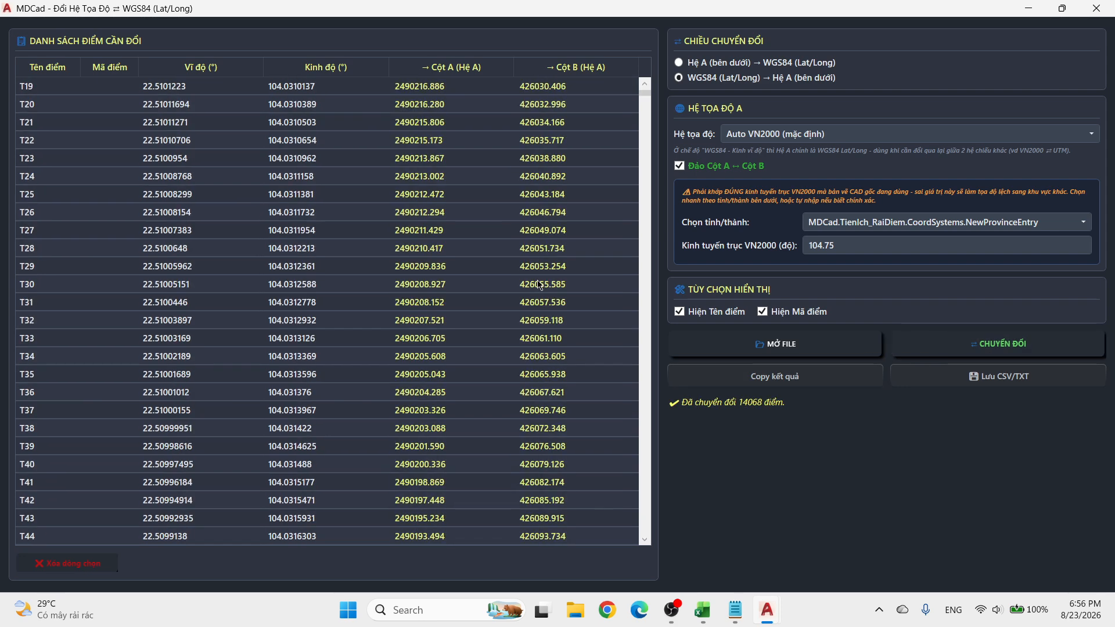
pyautogui.scroll(15, 519, 307)
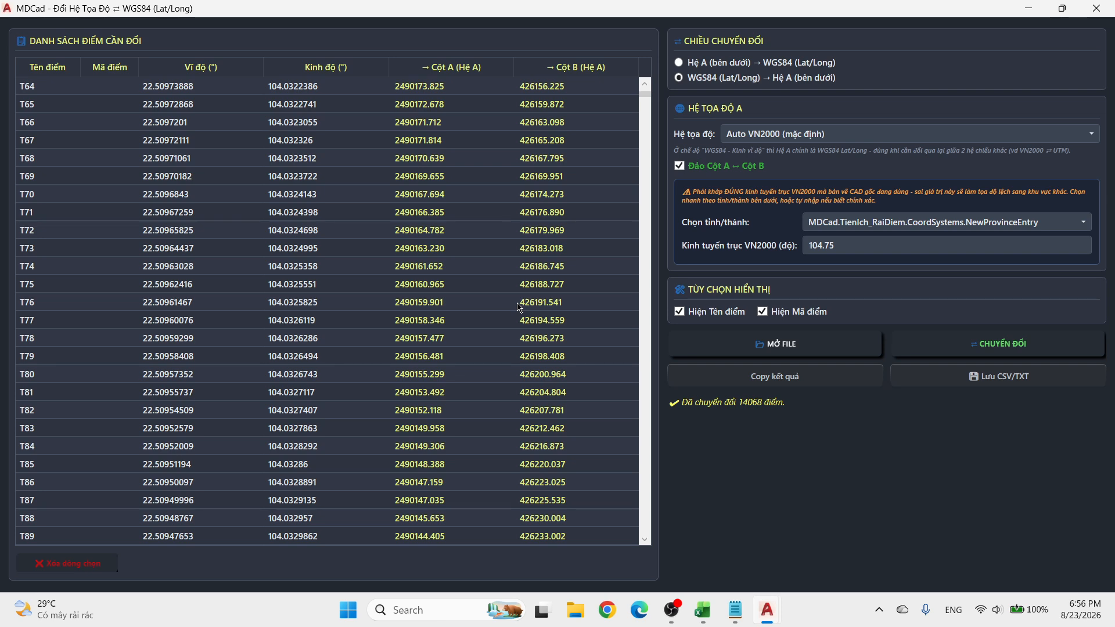
pyautogui.scroll(3, 546, 308)
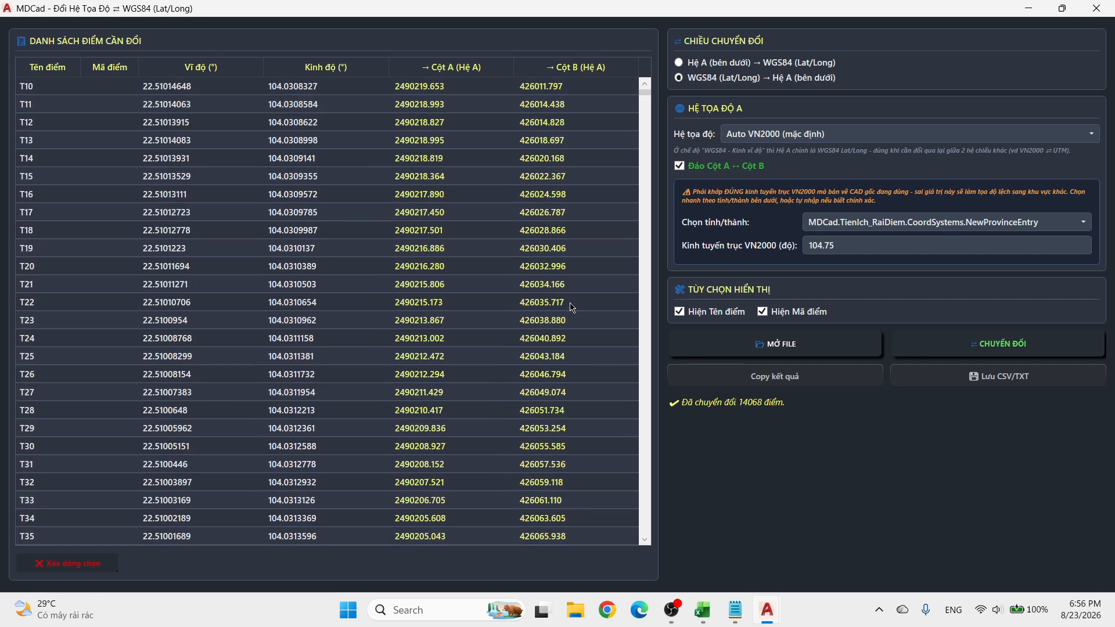
# Save the conversion results to the Desktop as a CSV file named DoiHeToaDo1.
pyautogui.click(1018, 385)
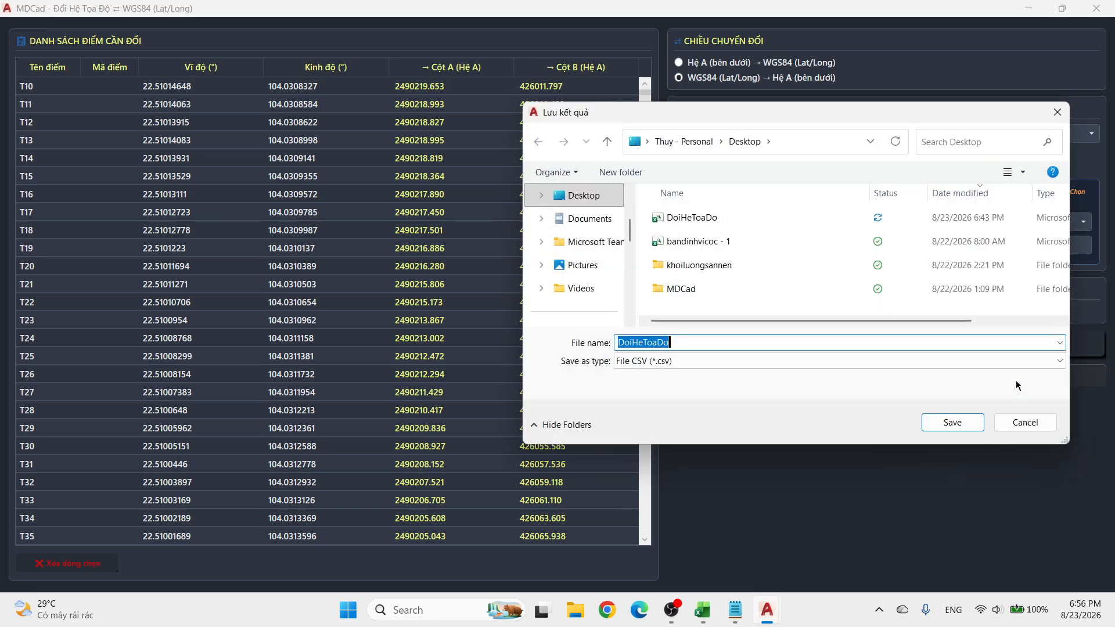
pyautogui.click(694, 342)
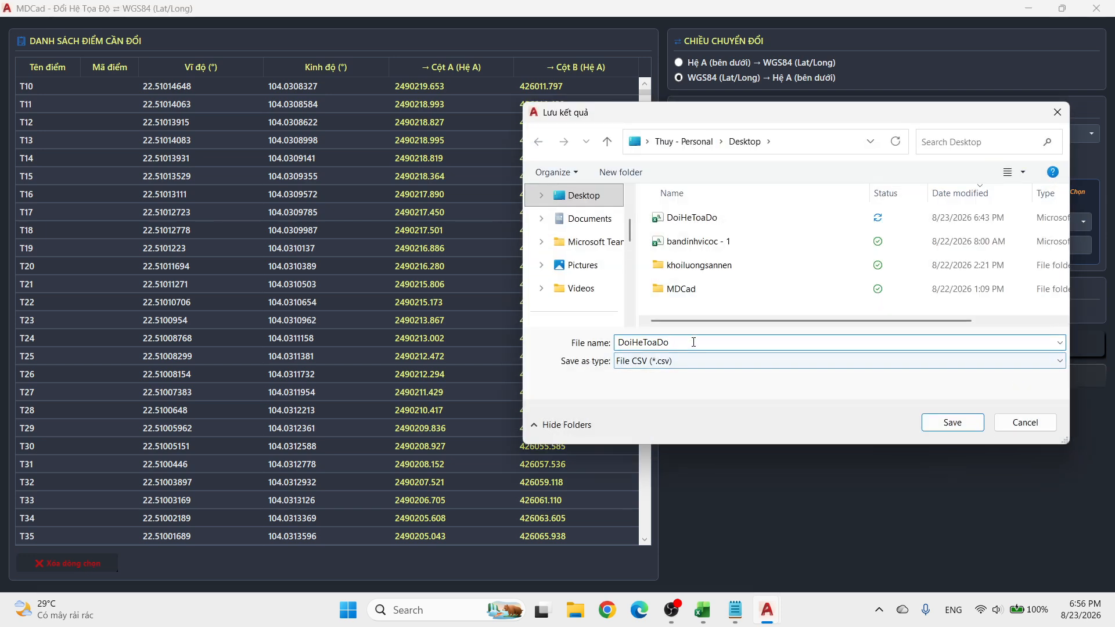
pyautogui.write('1')
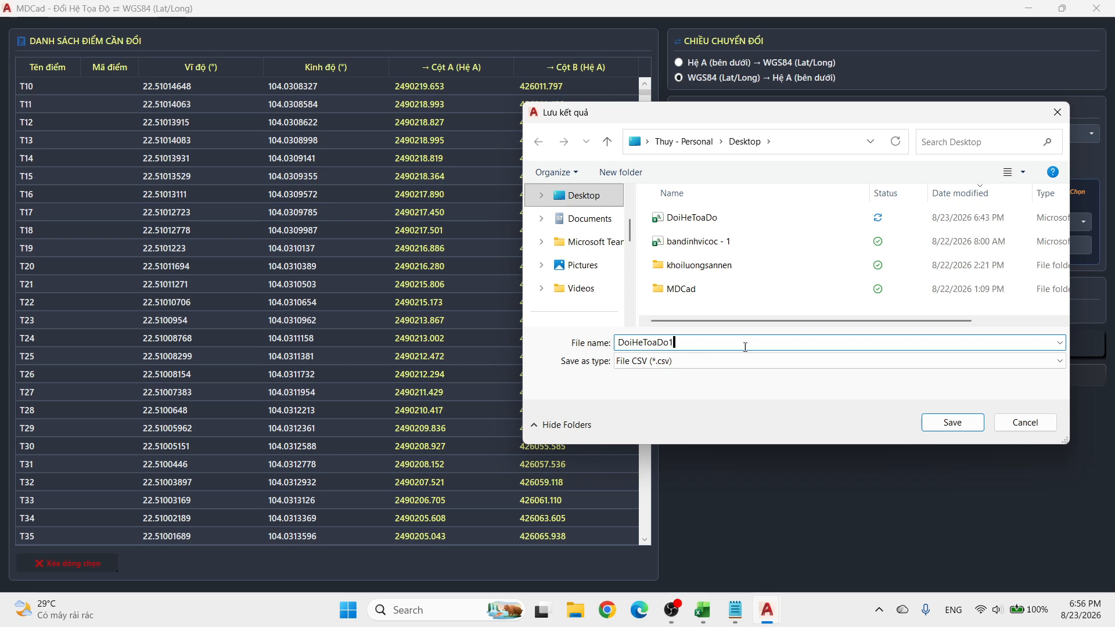
pyautogui.click(945, 424)
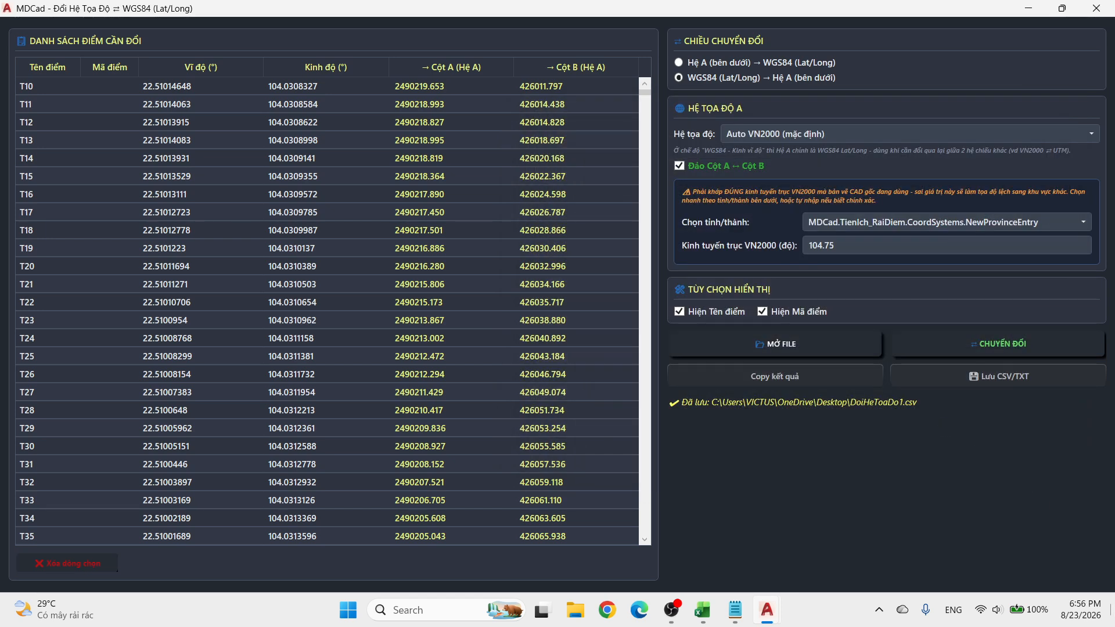
# Open the DoiHeToaDo1 CSV file from the desktop in Excel and maximize the already open DoiHeToaDo workbook.
pyautogui.click(1113, 615)
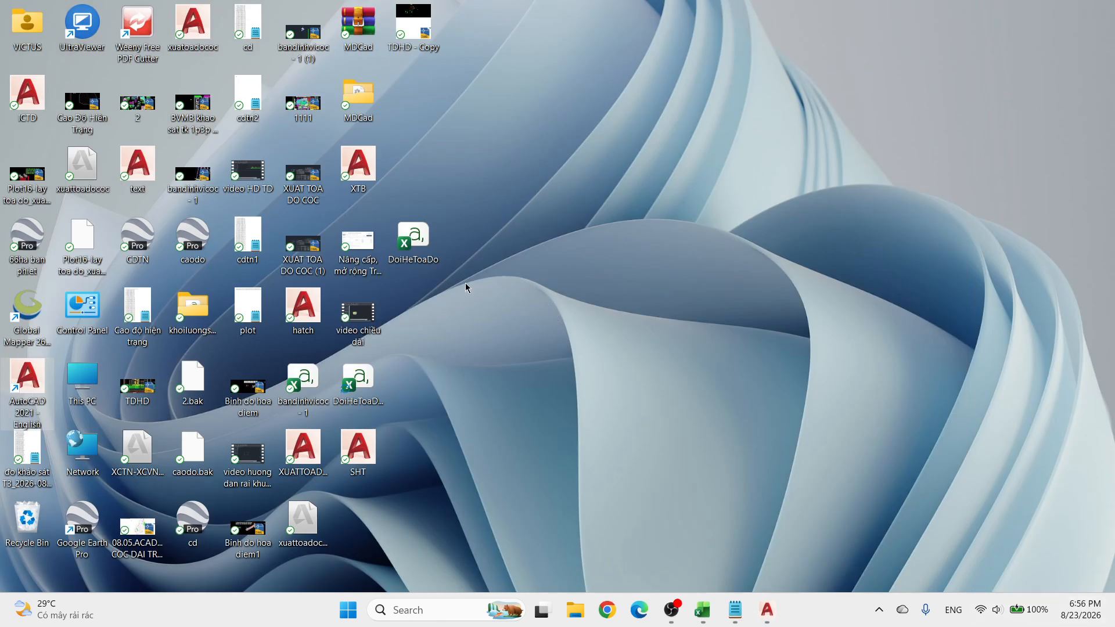
pyautogui.doubleClick(359, 380)
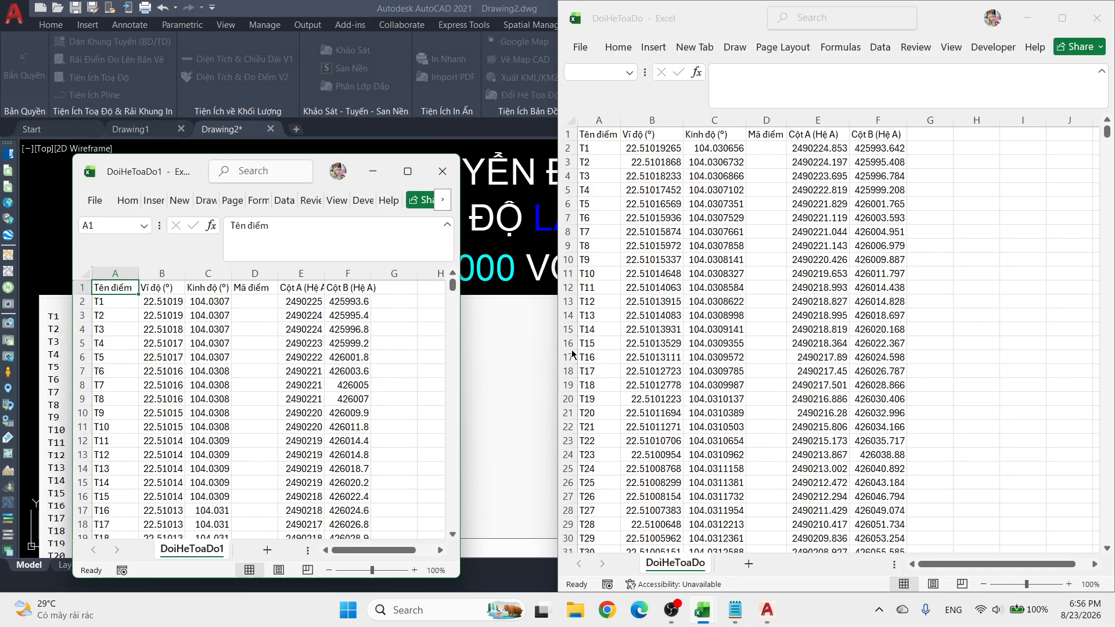
pyautogui.click(1062, 18)
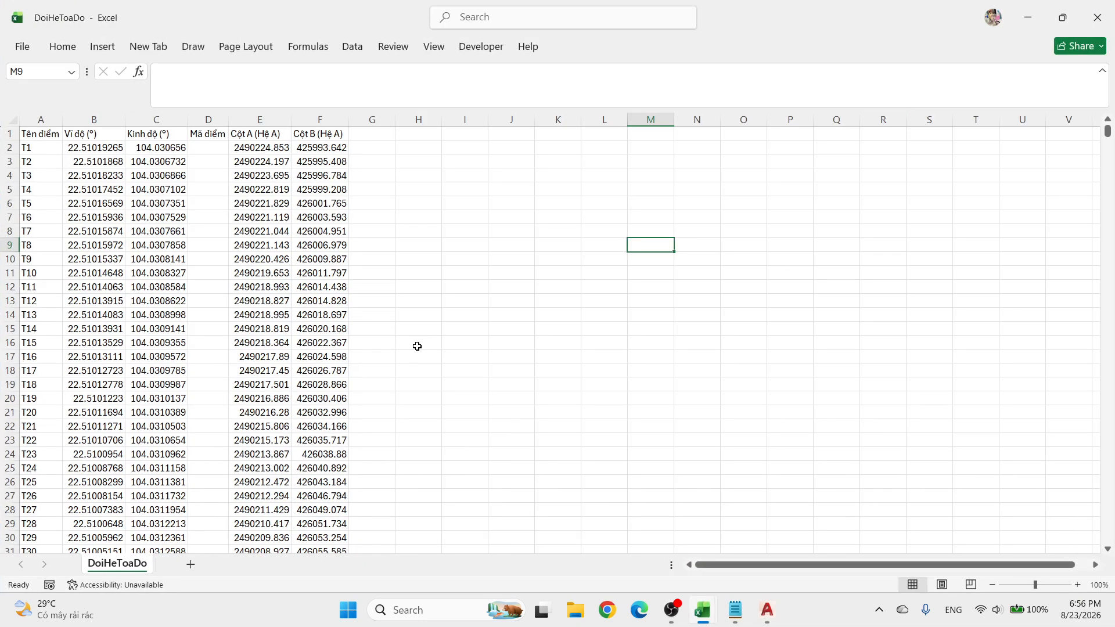
# Delete the Vĩ độ, Kinh độ and Mã điểm columns (B to D) from the DoiHeToaDo sheet.
pyautogui.click(43, 147)
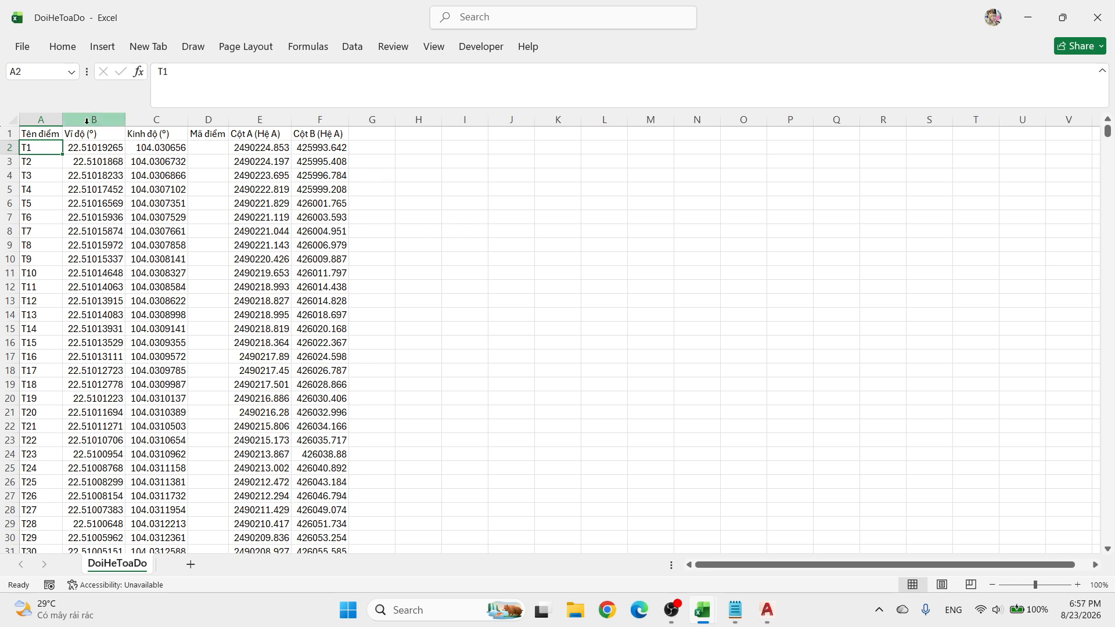
pyautogui.moveTo(86, 120); pyautogui.dragTo(204, 114)
pyautogui.rightClick(204, 116)
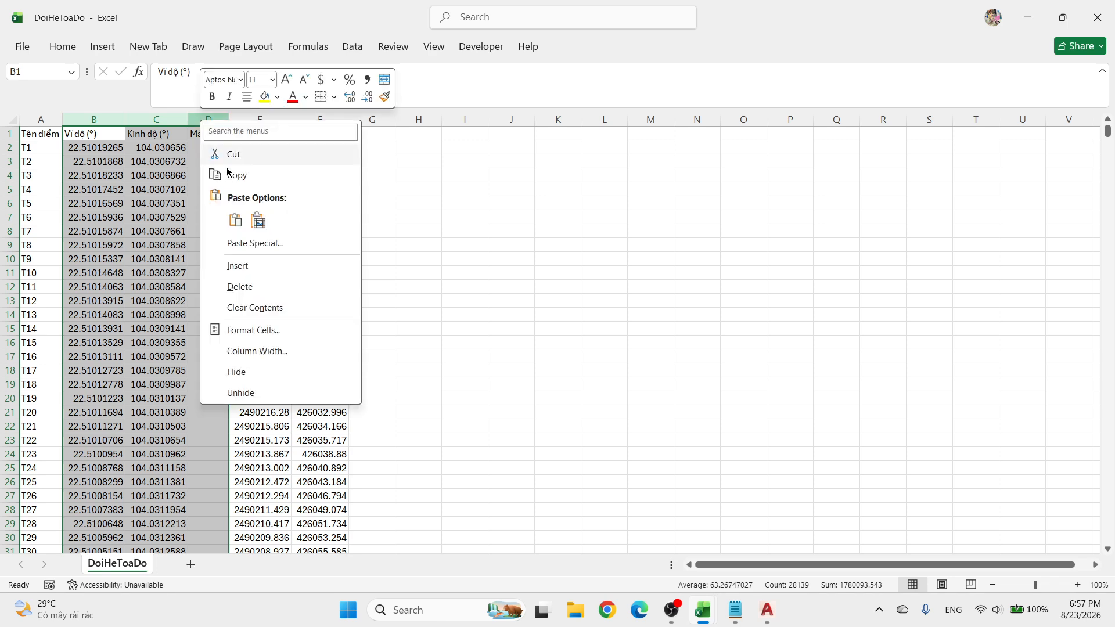
pyautogui.click(247, 291)
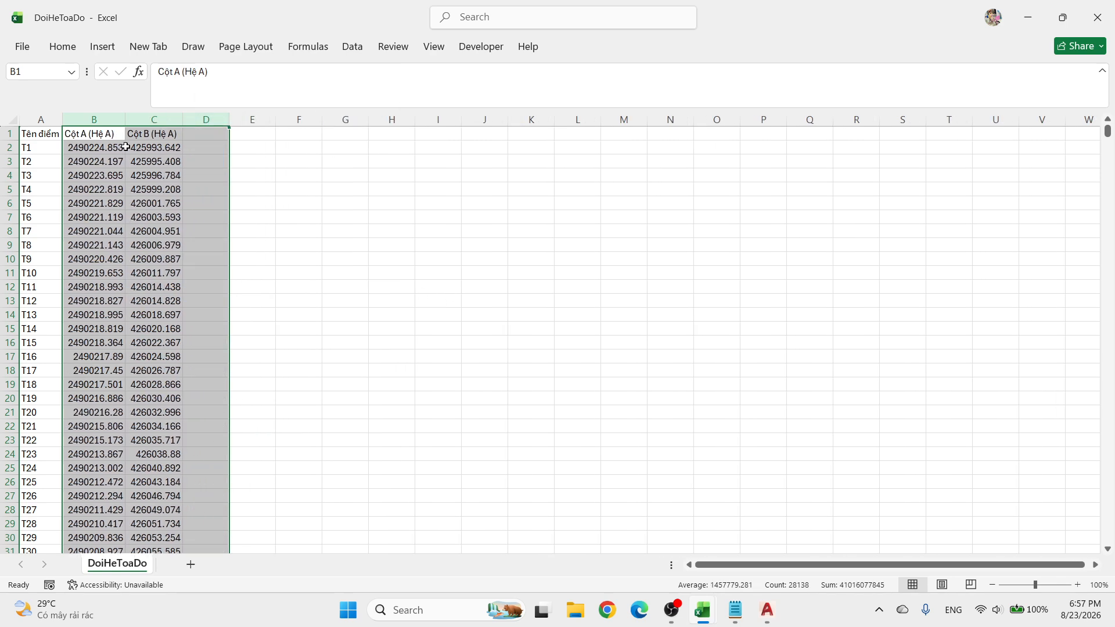
pyautogui.click(405, 215)
# Look through the remaining point names and VN2000 coordinates in the sheet, and switch back to the MDCad conversion window.
pyautogui.scroll(-1, 405, 216)
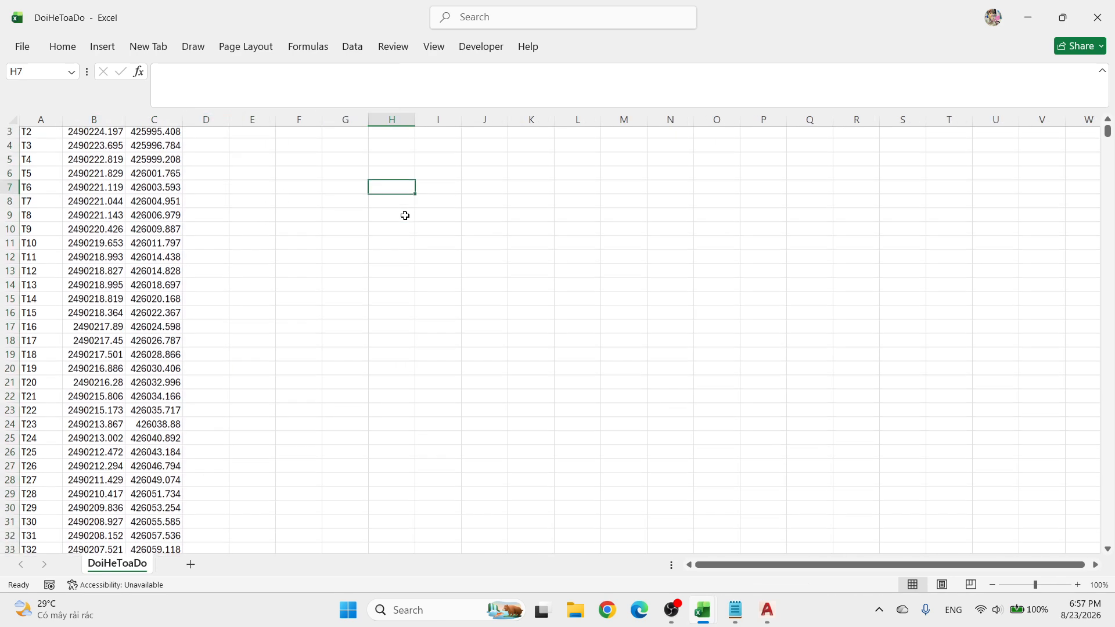
pyautogui.scroll(1, 405, 216)
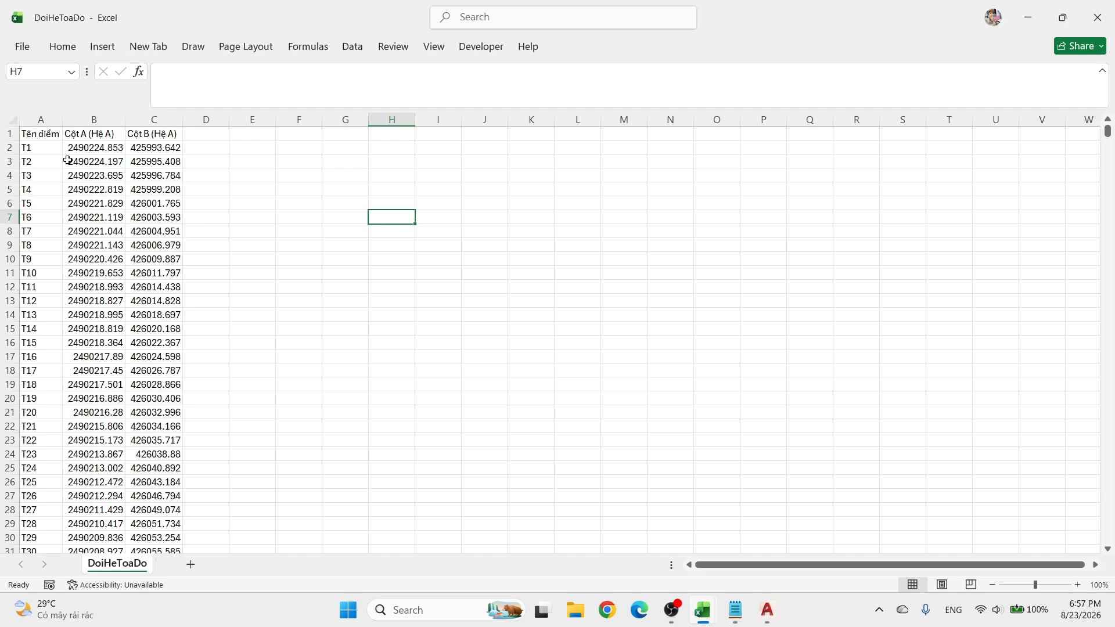
pyautogui.scroll(-18, 535, 345)
pyautogui.scroll(-5, 536, 344)
pyautogui.scroll(16, 536, 343)
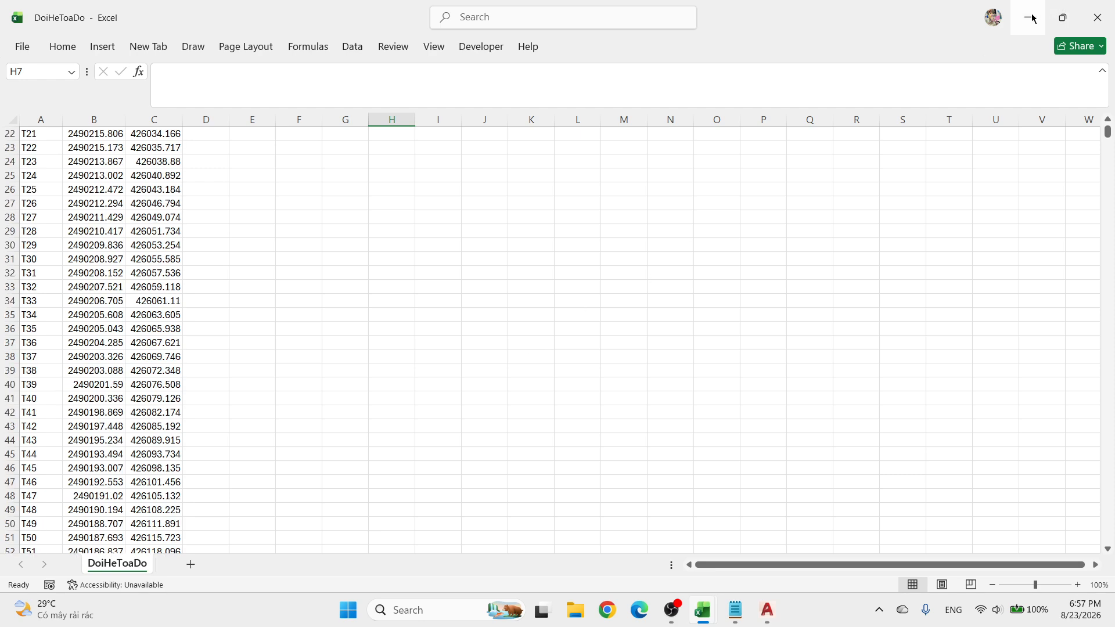
pyautogui.moveTo(768, 609)
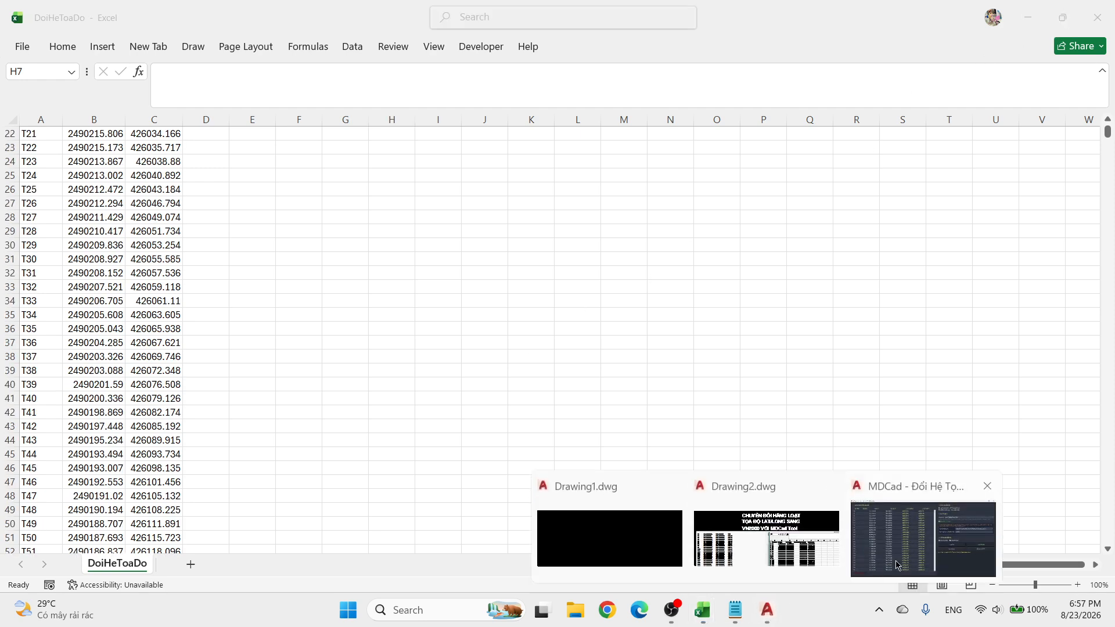
pyautogui.click(932, 561)
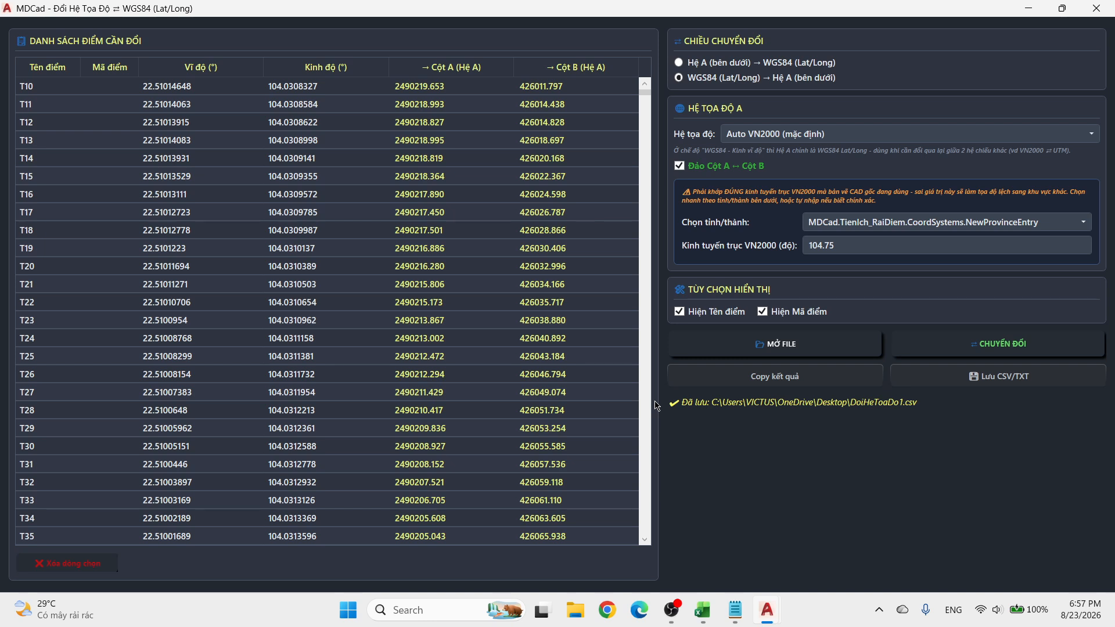